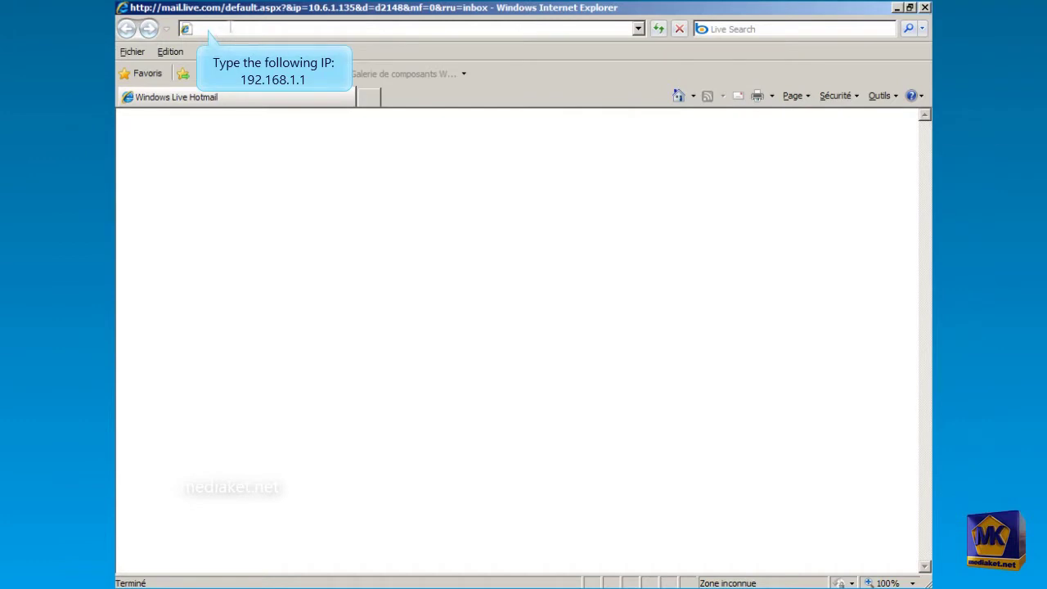
Load the router page at 192.168.1.1 and log in with the administrator username and password
type("192.168.1.1")
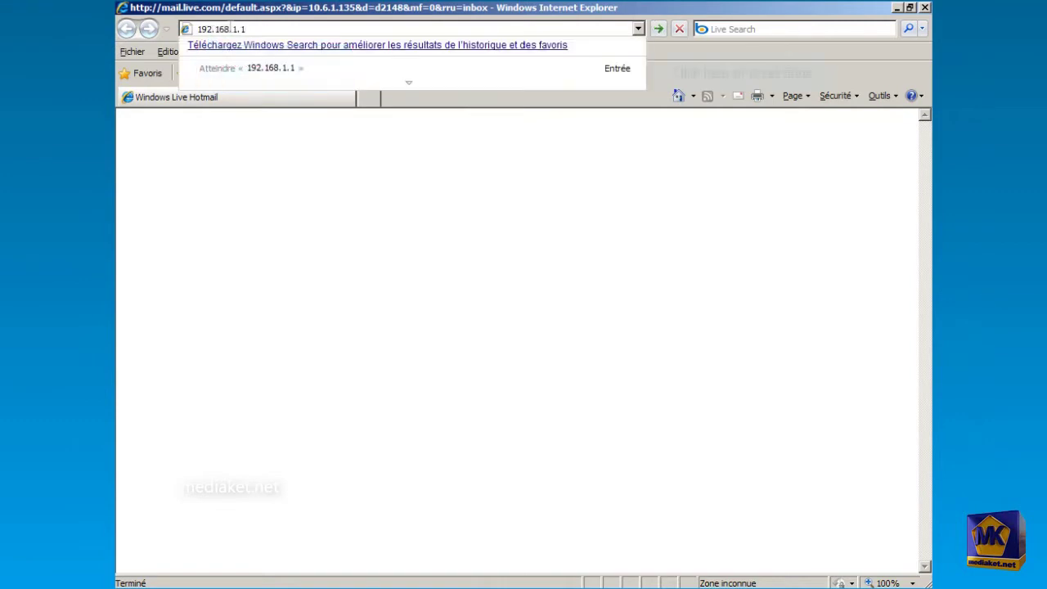
left_click(658, 29)
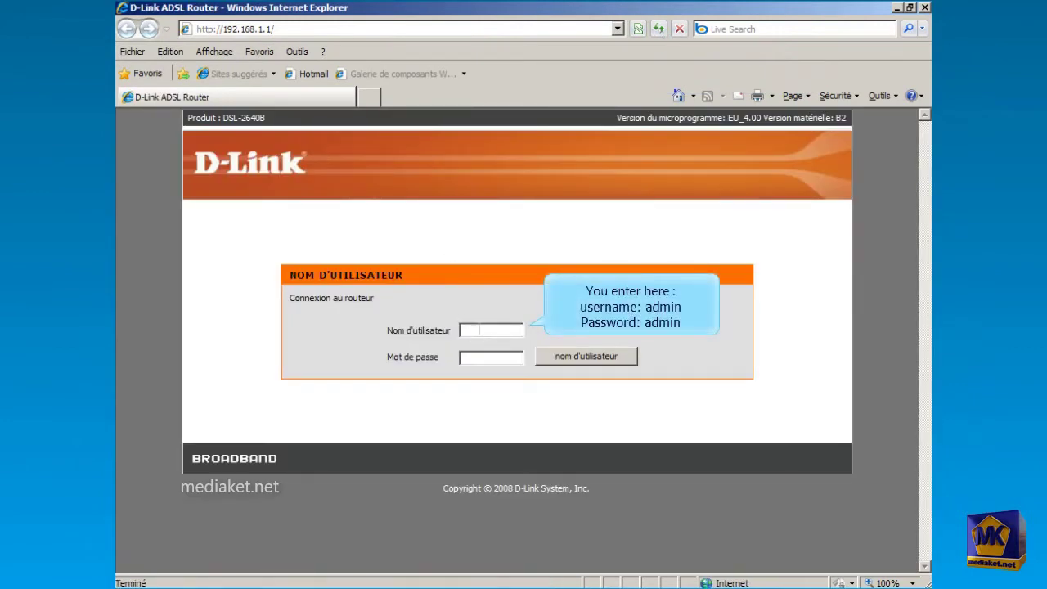
left_click(479, 331)
left_click(469, 359)
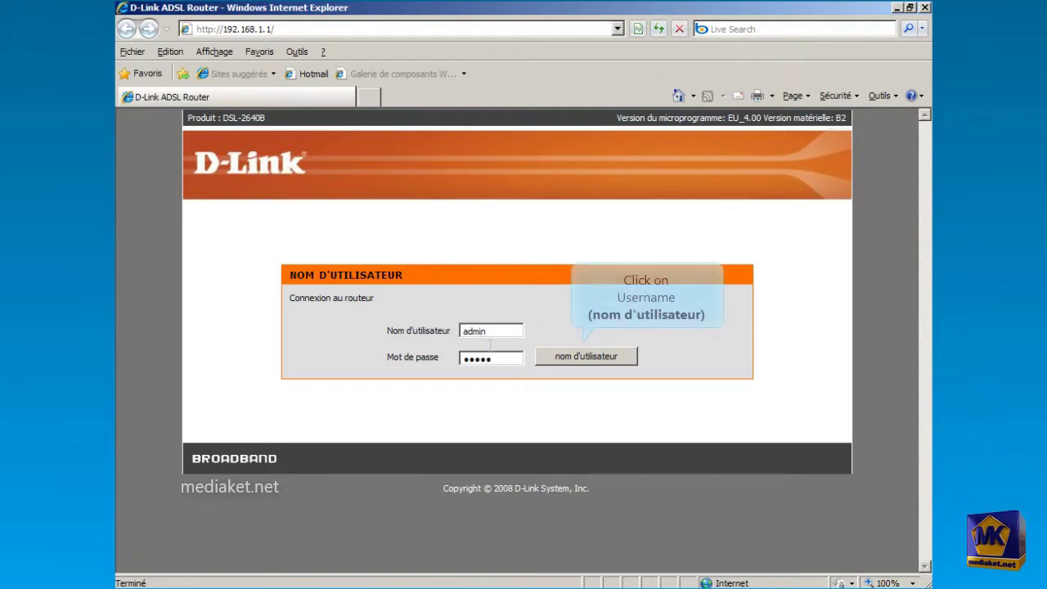
left_click(580, 359)
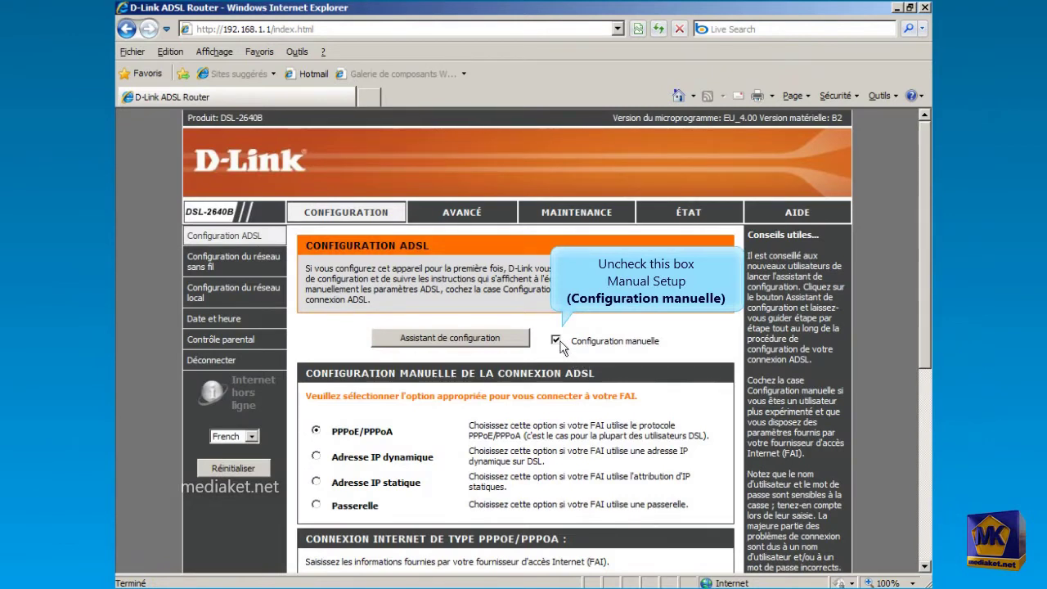
Uncheck Configuration manuelle and launch the Assistant de configuration wizard
left_click(558, 341)
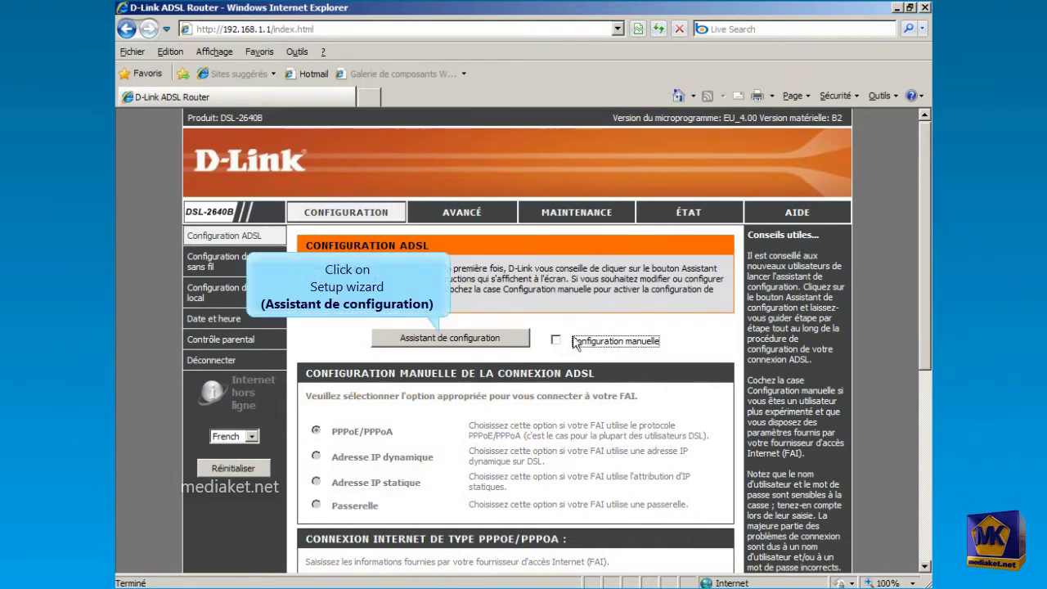
left_click(472, 339)
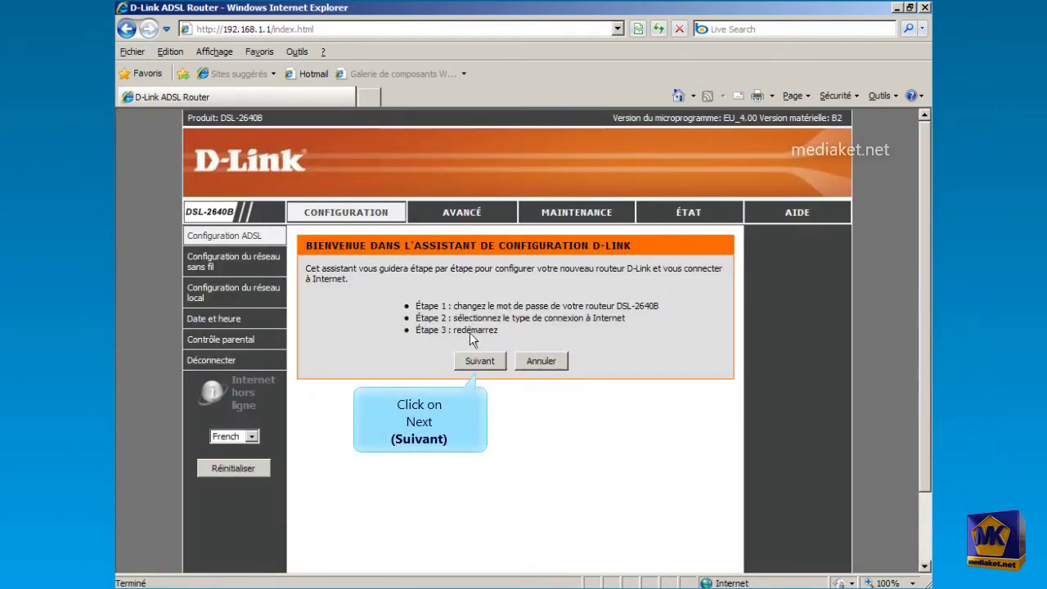
Advance past the wizard intro and skip changing the router password
left_click(481, 364)
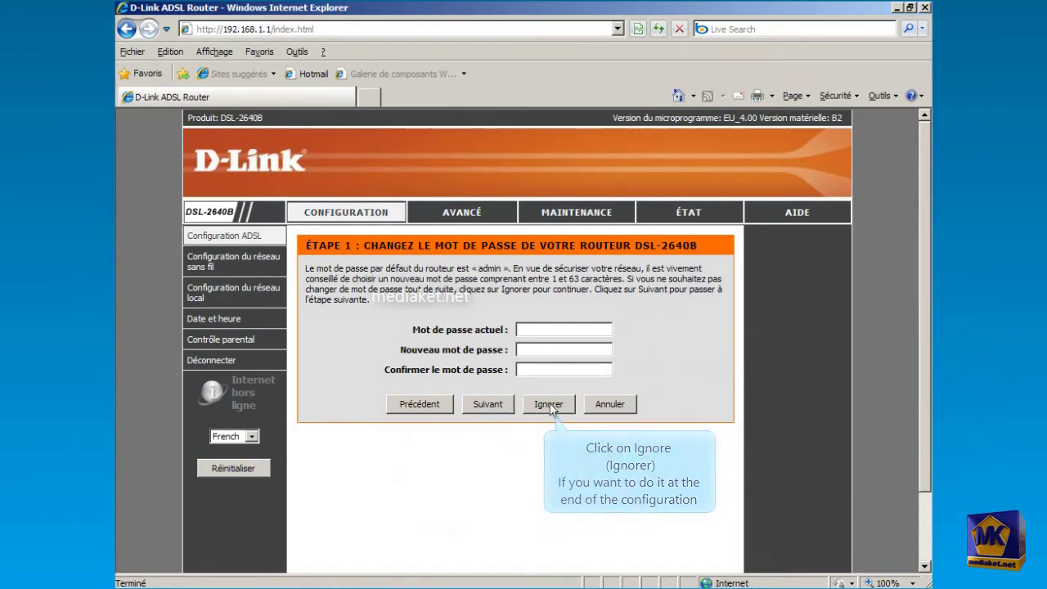
left_click(553, 405)
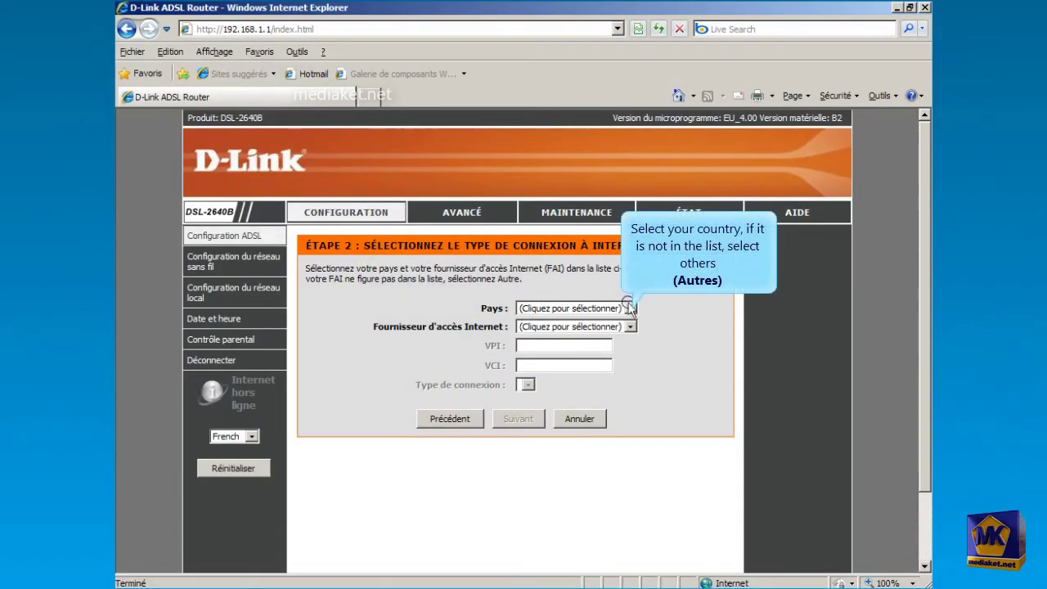
Set country and internet provider to Autres, then submit the Passerelle connection type
left_click(630, 308)
key("Up")
key("Up")
key("Up")
key("Up")
key("Up")
key("Up")
key("Up")
key("Up")
key("Up")
key("Up")
key("Up")
key("Up")
key("Up")
key("Up")
key("Up")
key("Up")
key("Up")
key("Up")
key("Up")
key("Up")
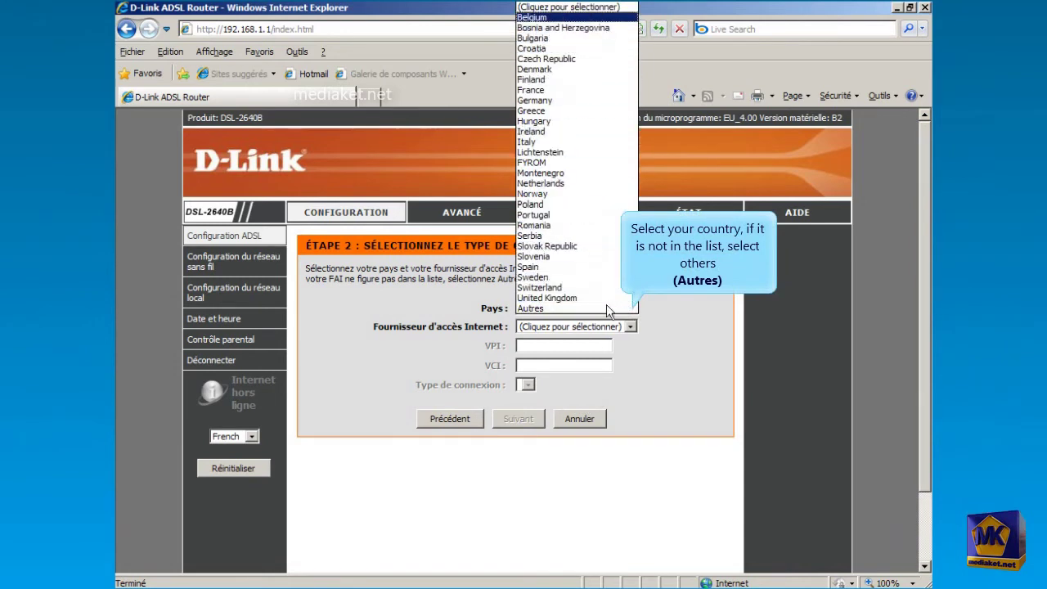
key("Down")
key("Down")
key("Down")
key("Down")
key("Down")
key("Down")
key("Down")
key("Down")
key("Down")
key("Down")
key("Down")
key("Down")
key("Down")
key("Down")
key("Down")
key("Down")
key("Down")
key("Down")
key("Down")
key("Down")
key("Down")
key("Down")
key("Down")
key("Down")
key("Down")
key("Down")
key("Down")
key("Down")
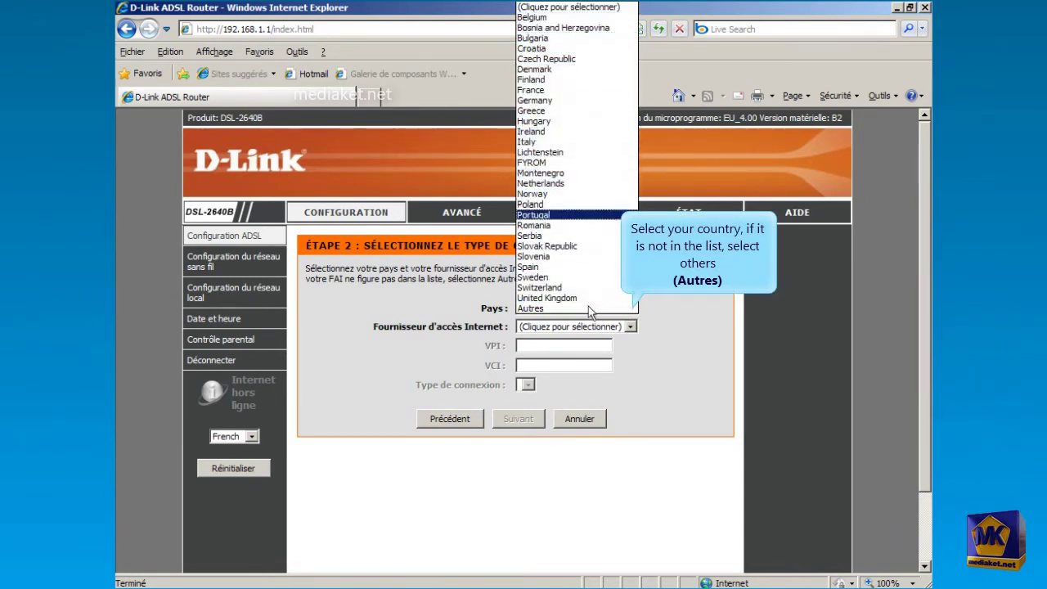
left_click(588, 308)
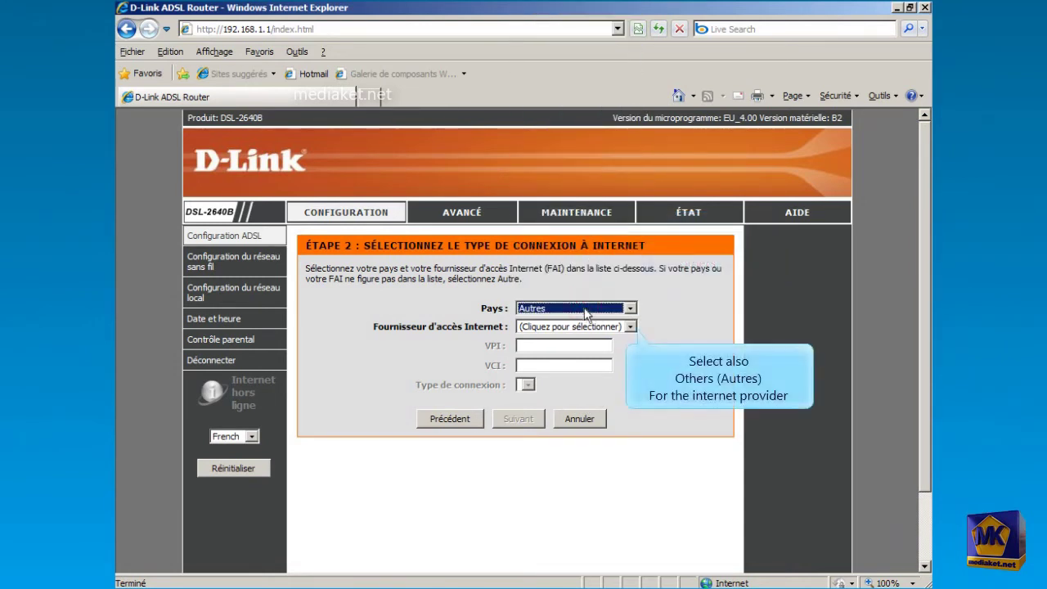
left_click(626, 328)
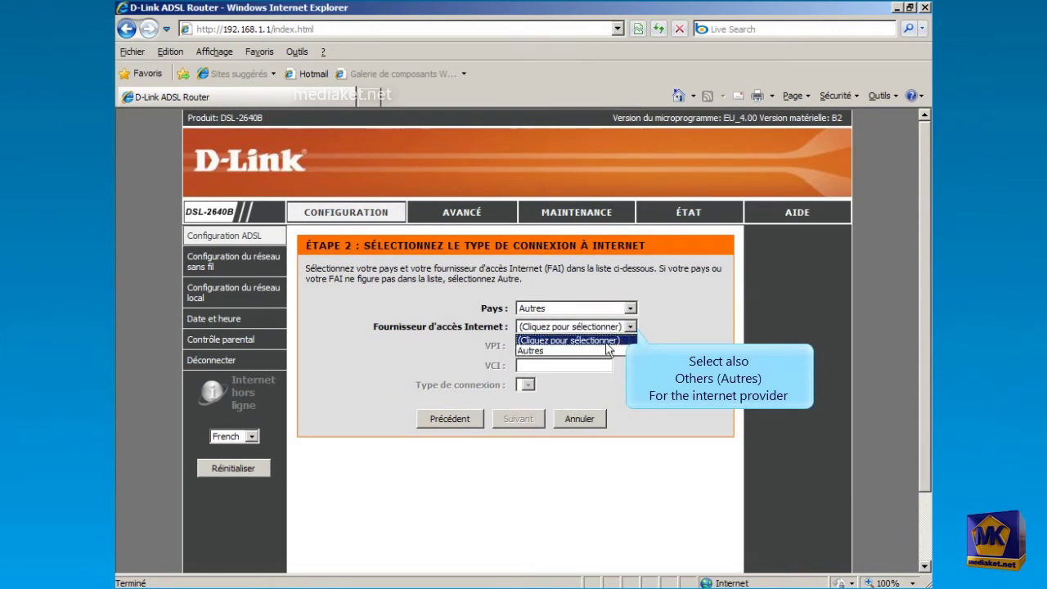
left_click(561, 351)
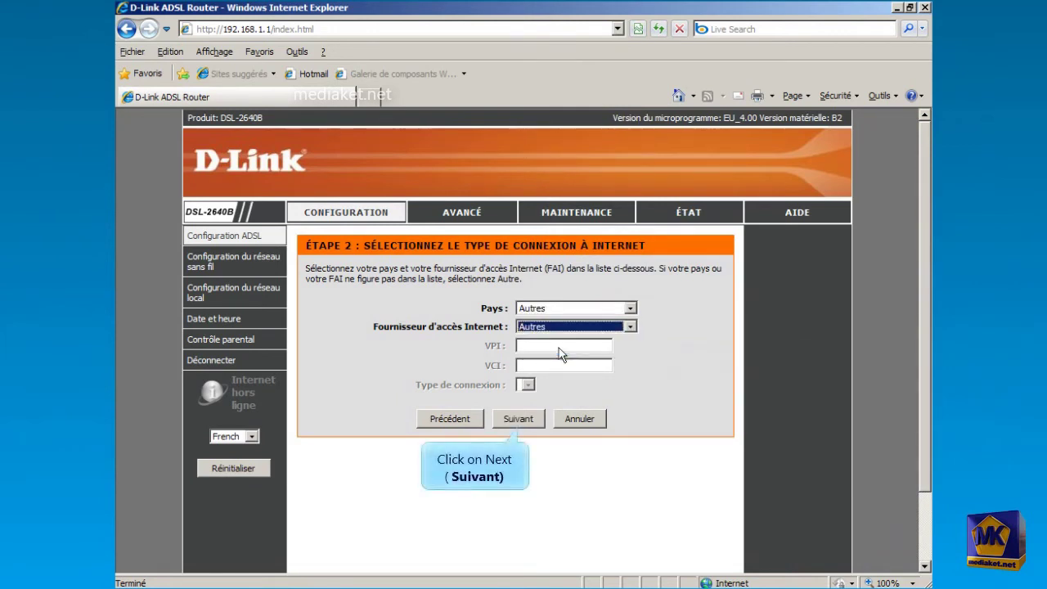
left_click(522, 420)
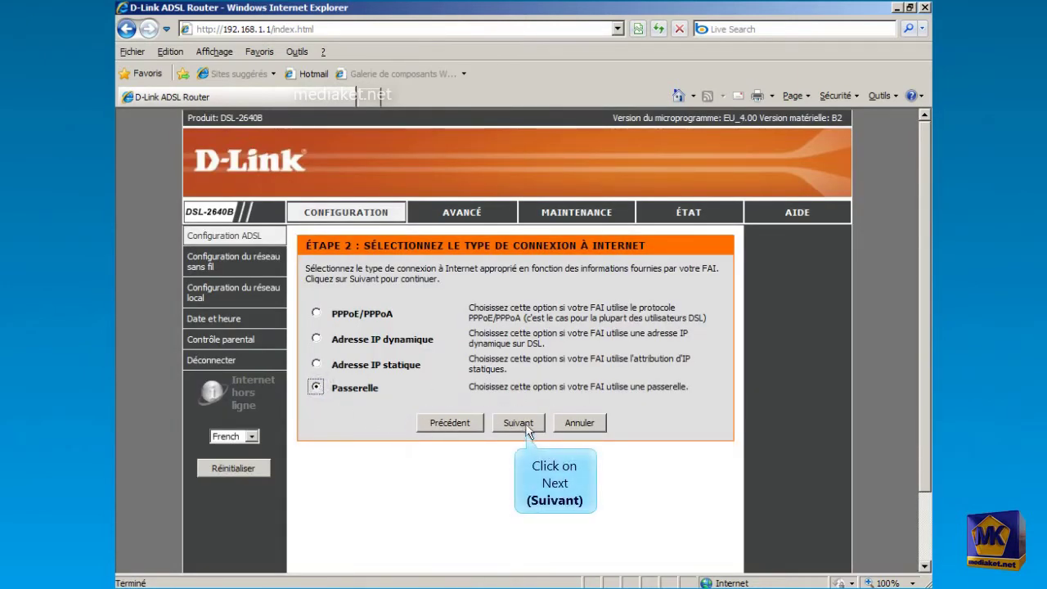
left_click(523, 425)
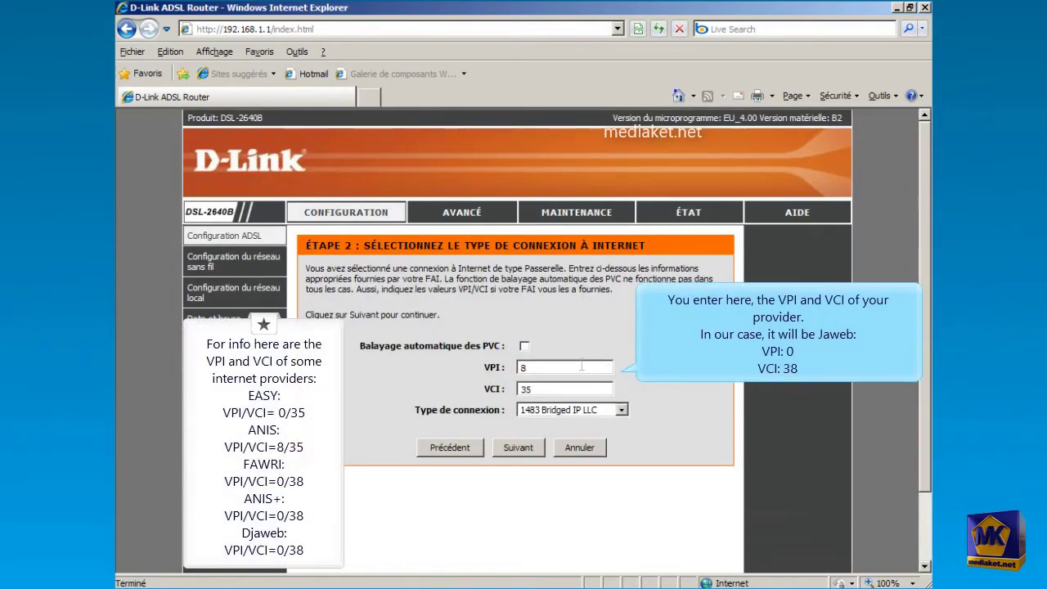
Change VPI to 0 and VCI to 38, with connection type 1483 Bridged IP LLC
double_click(544, 367)
type("0")
double_click(565, 391)
type("38")
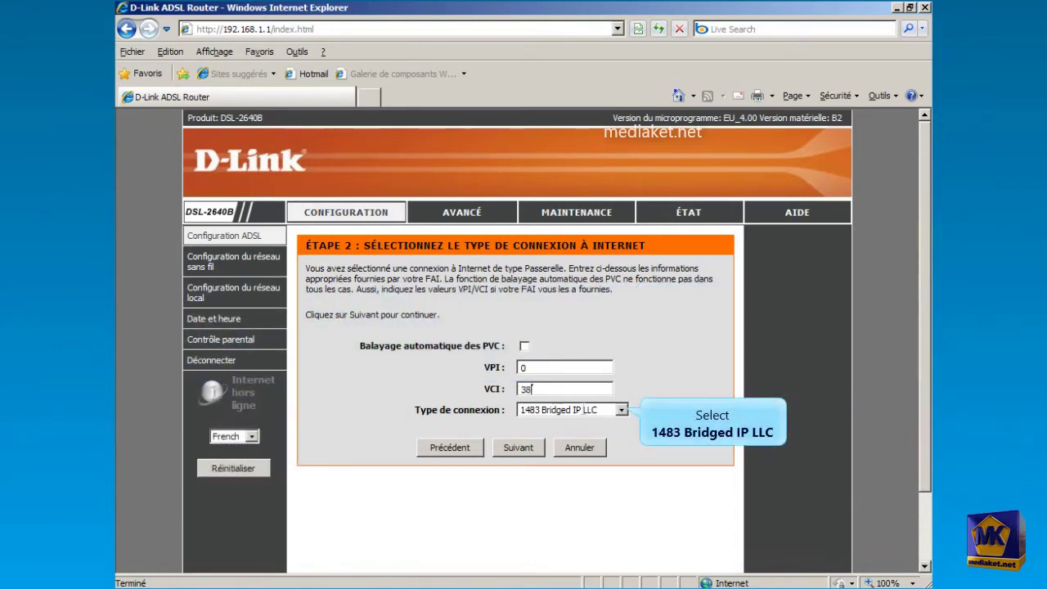
left_click(622, 412)
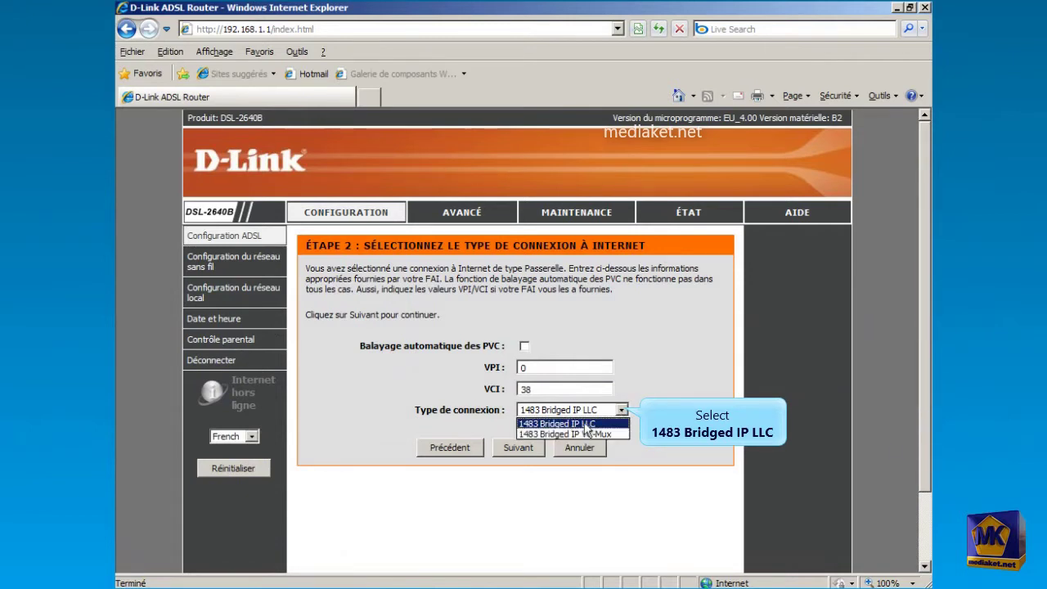
left_click(584, 424)
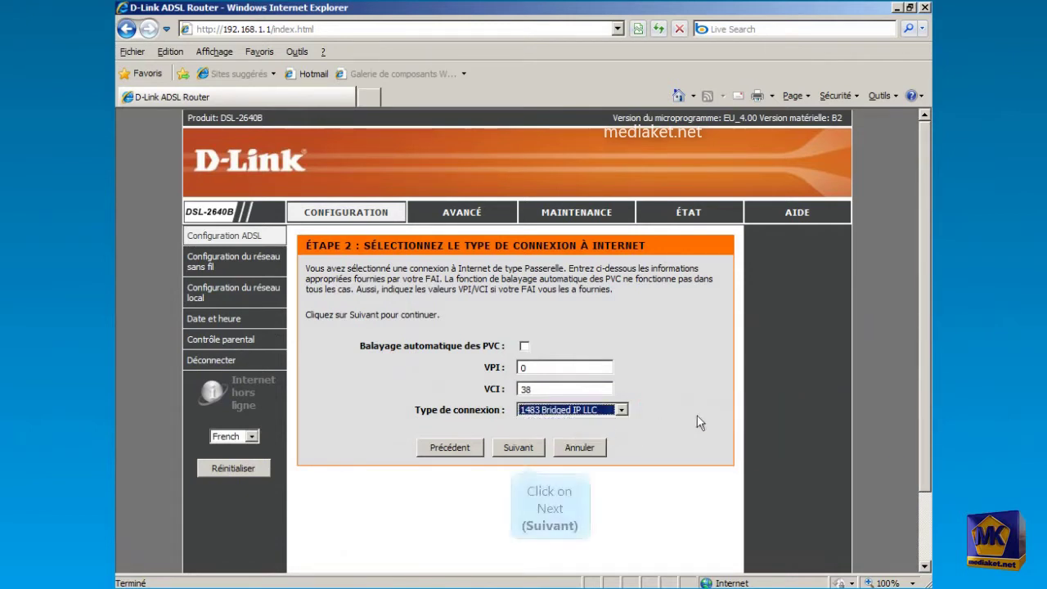
Continue to the final wizard step, restart the router, and acknowledge the reset message
left_click(521, 447)
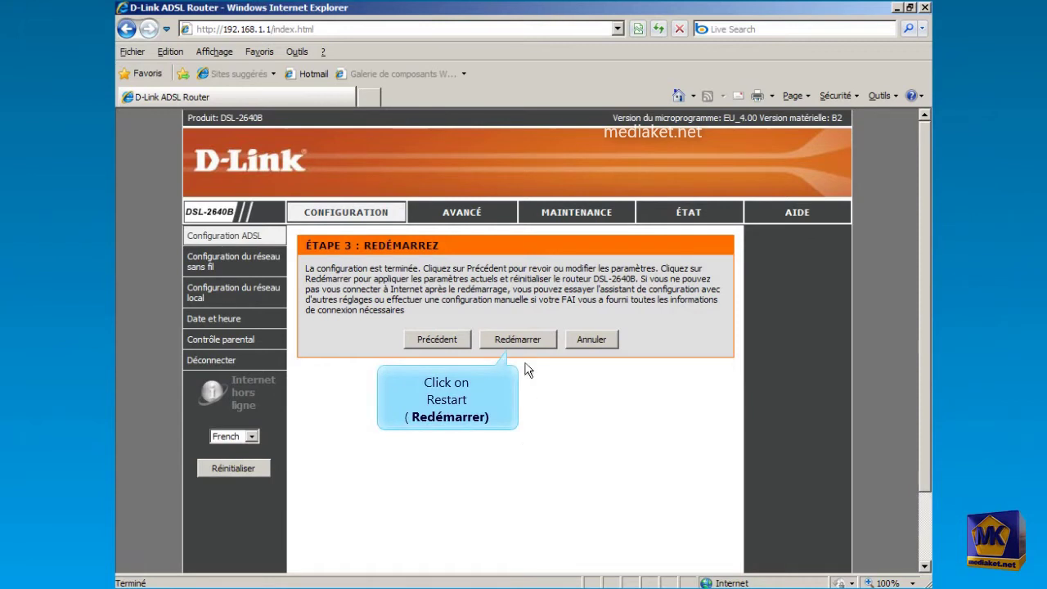
left_click(527, 340)
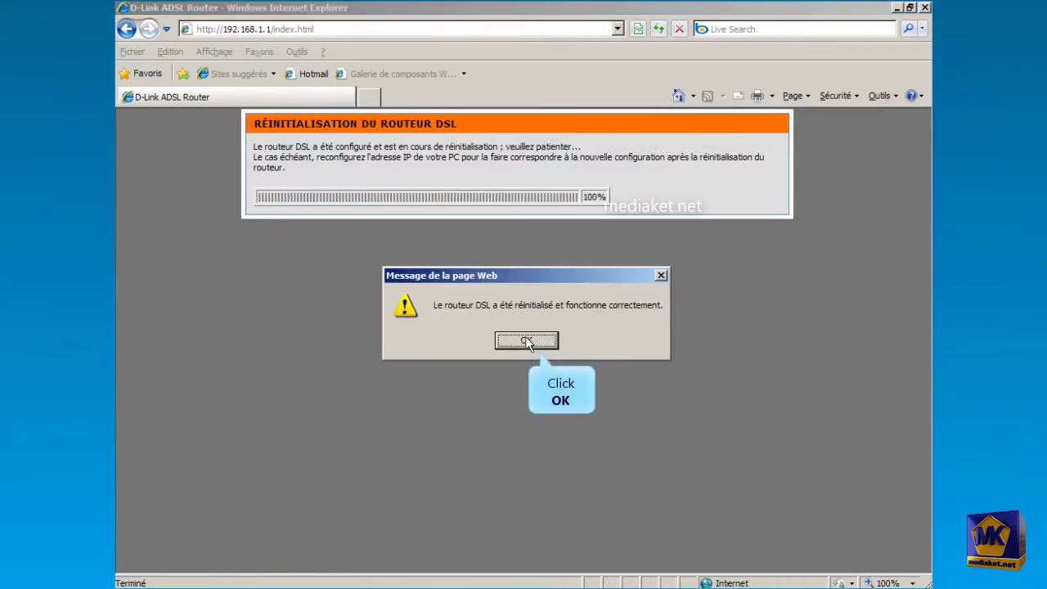
left_click(526, 340)
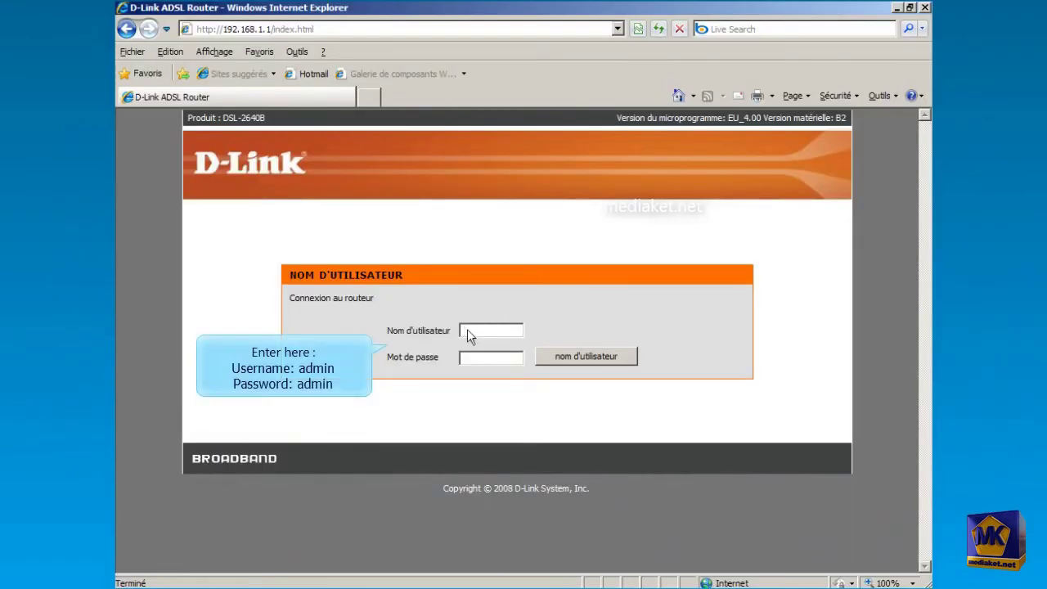
Log back in with the admin credentials and enable Configuration manuelle to view connection settings
key("Tab")
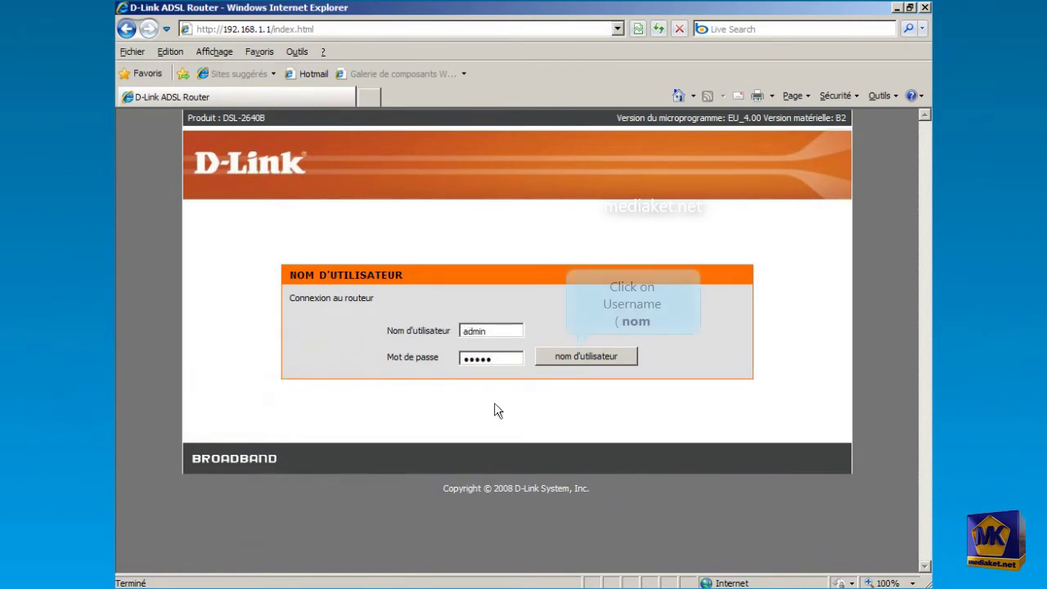
left_click(599, 356)
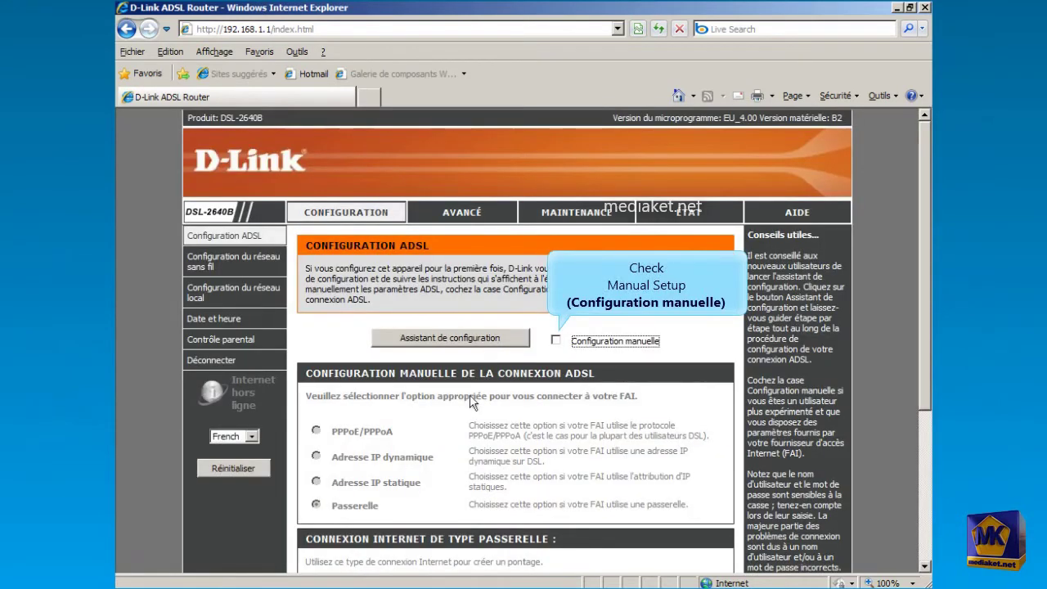
left_click(555, 339)
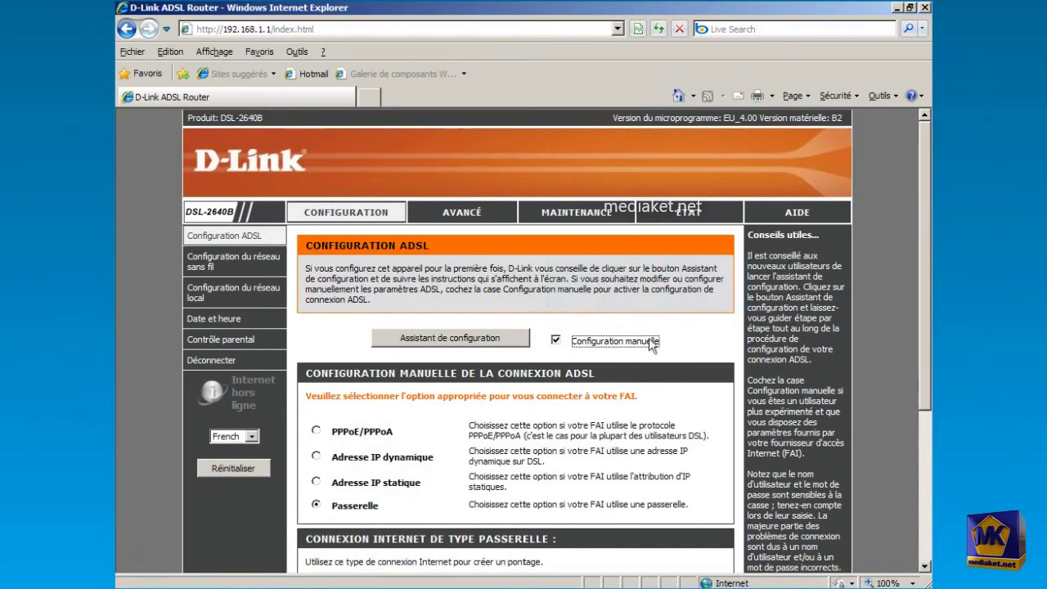
left_click_drag(928, 273, 928, 362)
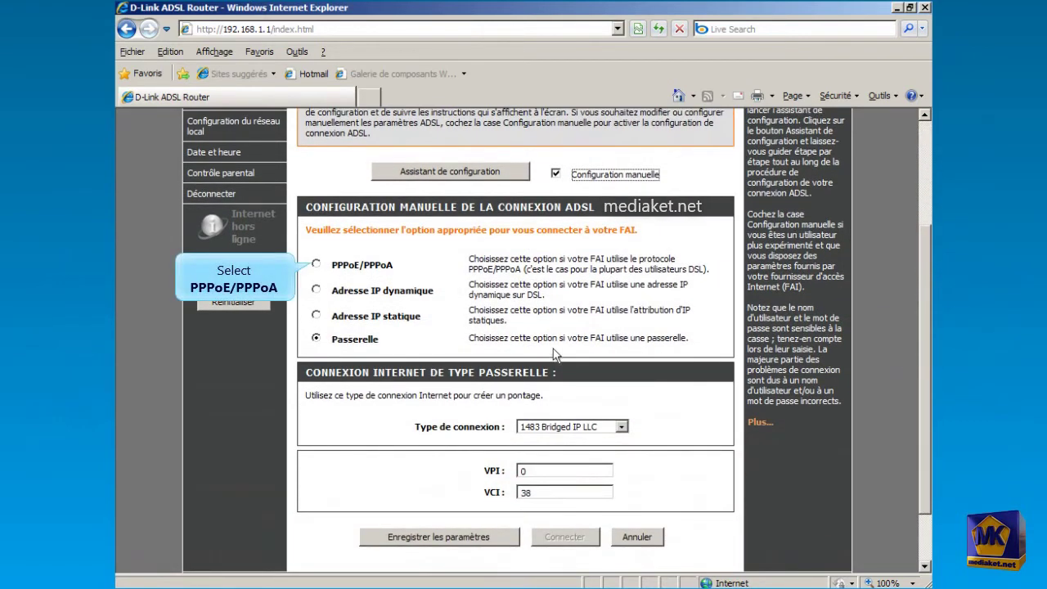
Select PPPoE/PPPoA mode and enter the ISP account username
left_click(316, 264)
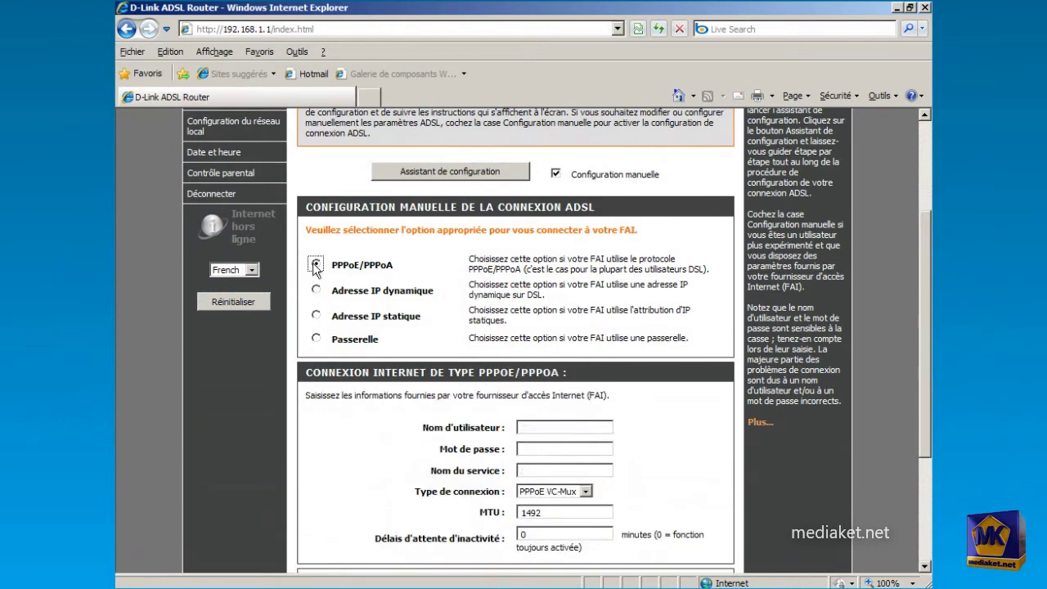
left_click(527, 427)
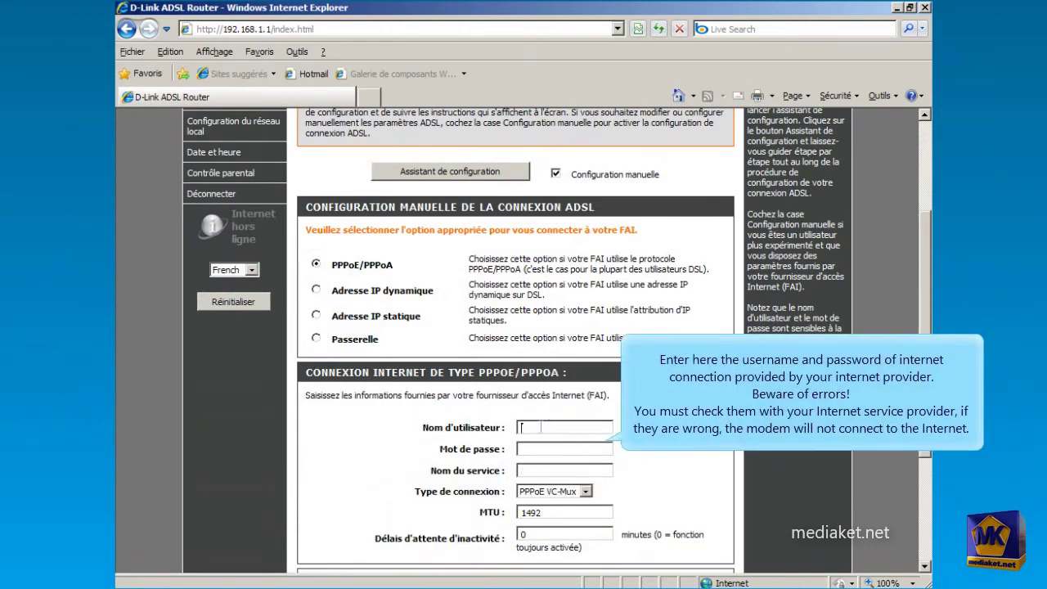
type("mediaket")
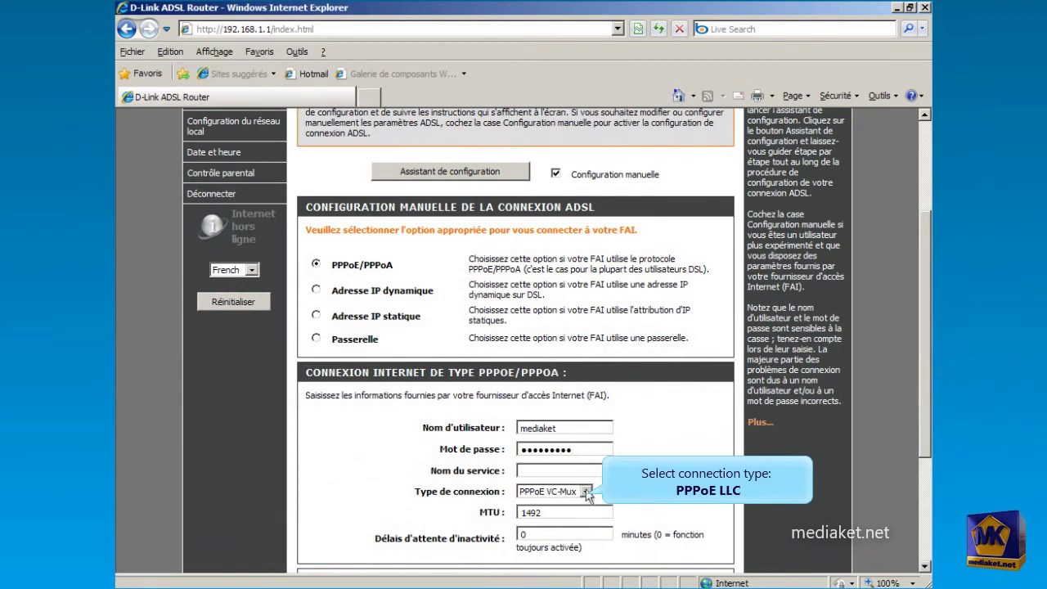
Set connection type to PPPoE LLC with VPI 0 and VCI 38
left_click(586, 492)
left_click(559, 516)
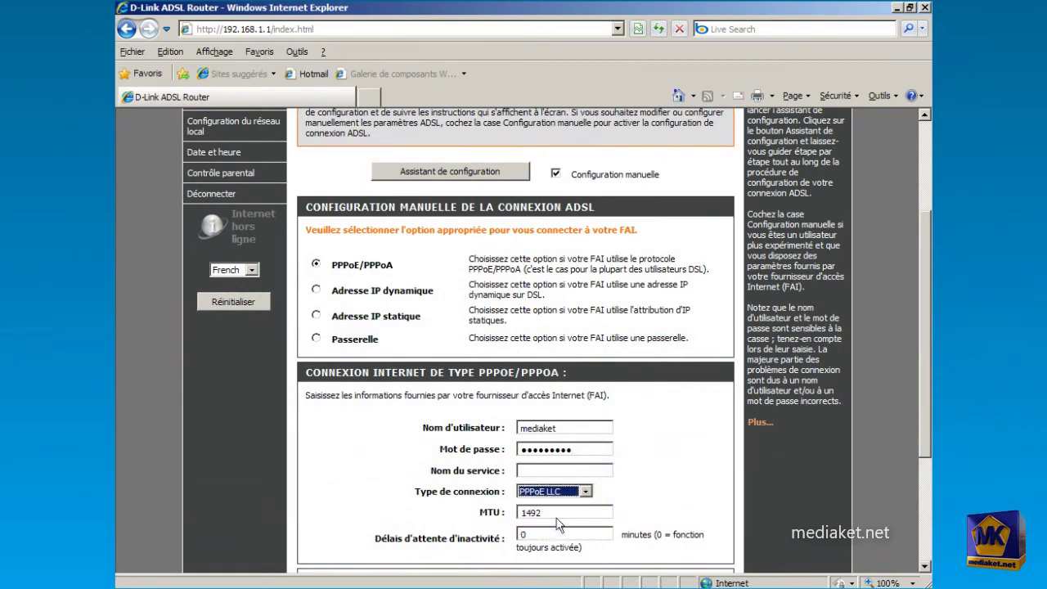
scroll(920, 450, "down", 3)
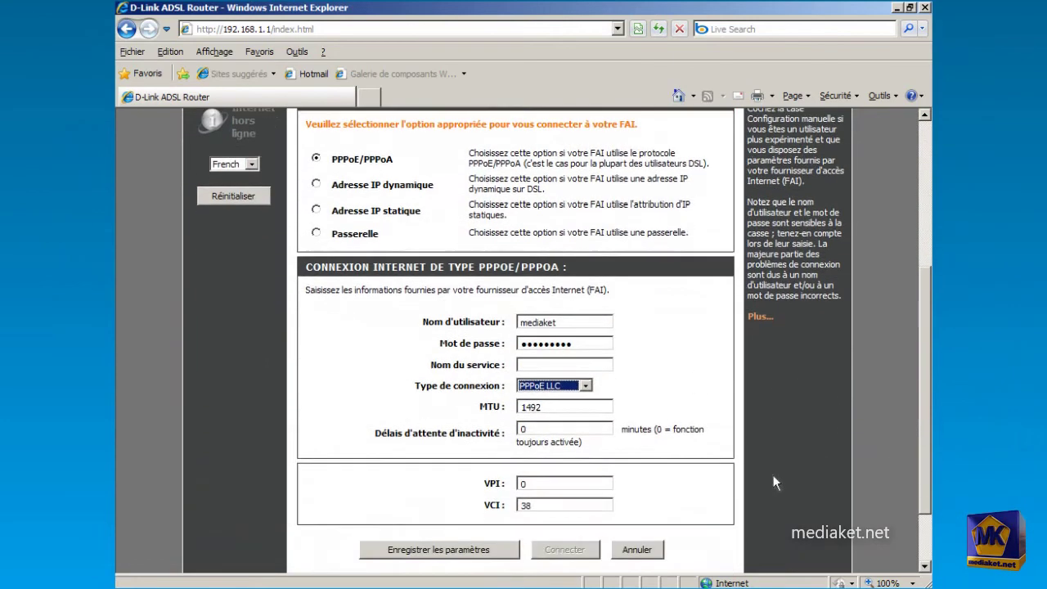
left_click(553, 488)
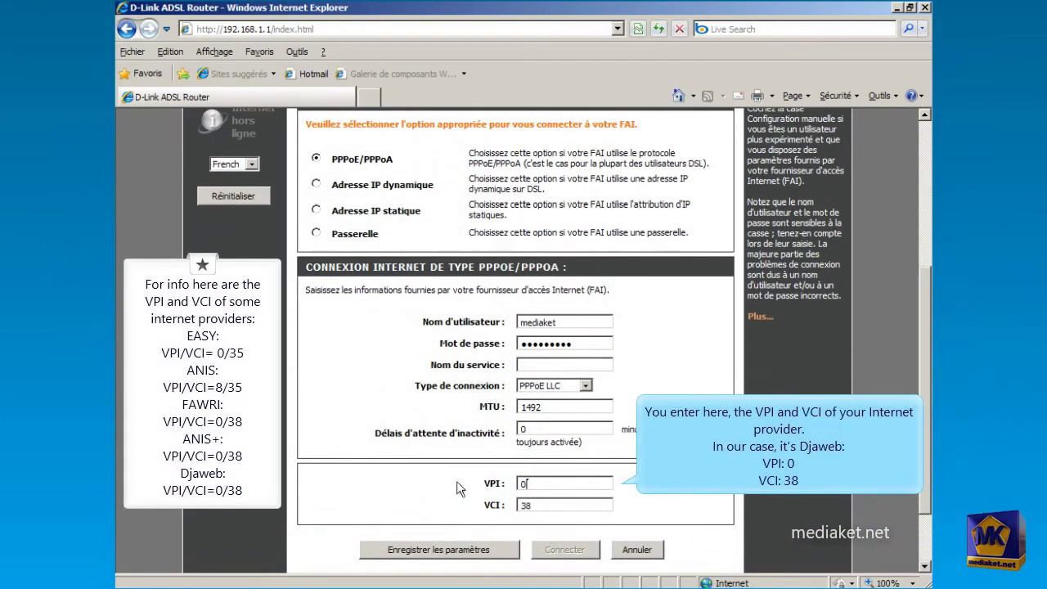
key("Tab")
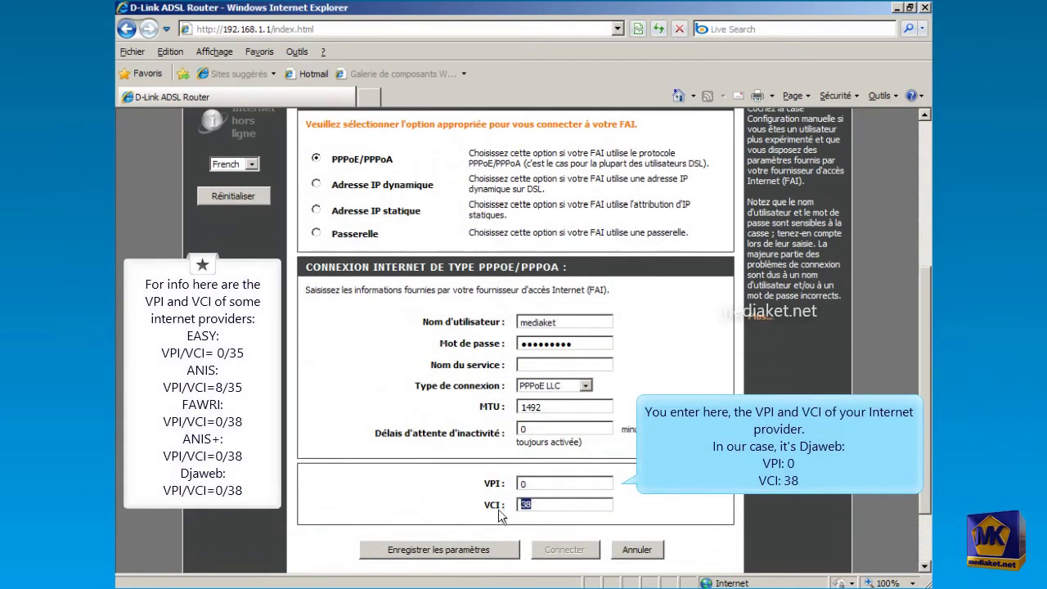
type("38")
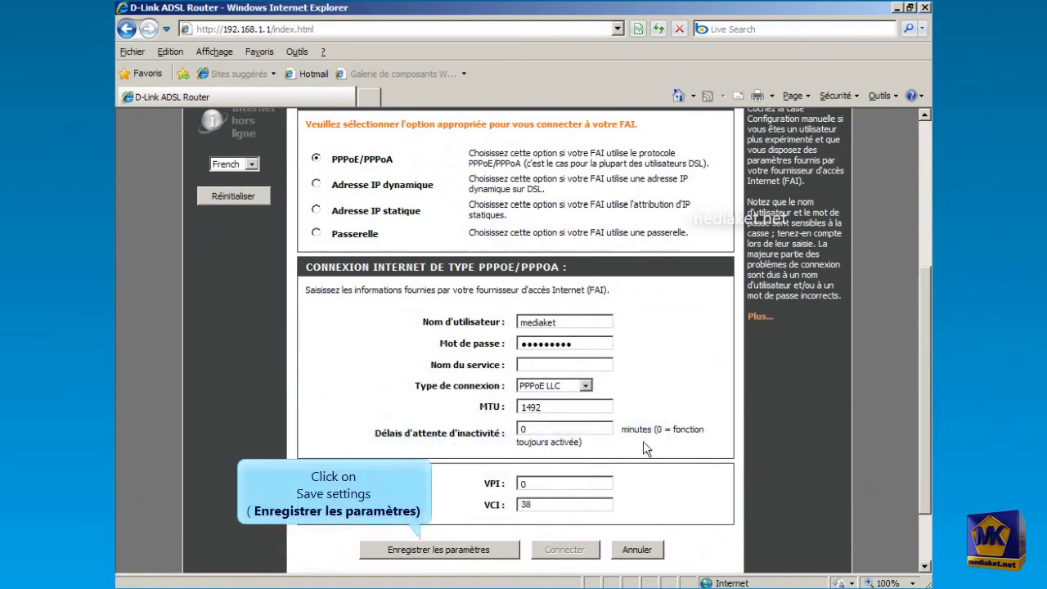
Save the PPPoE settings, confirm the router reboot, and log back in
left_click(457, 552)
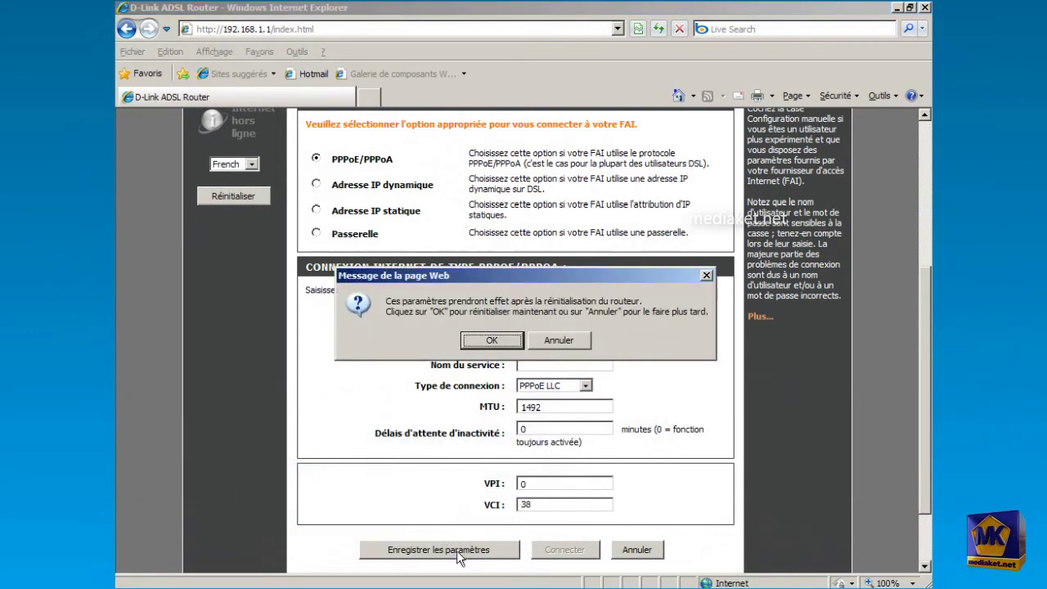
left_click(491, 340)
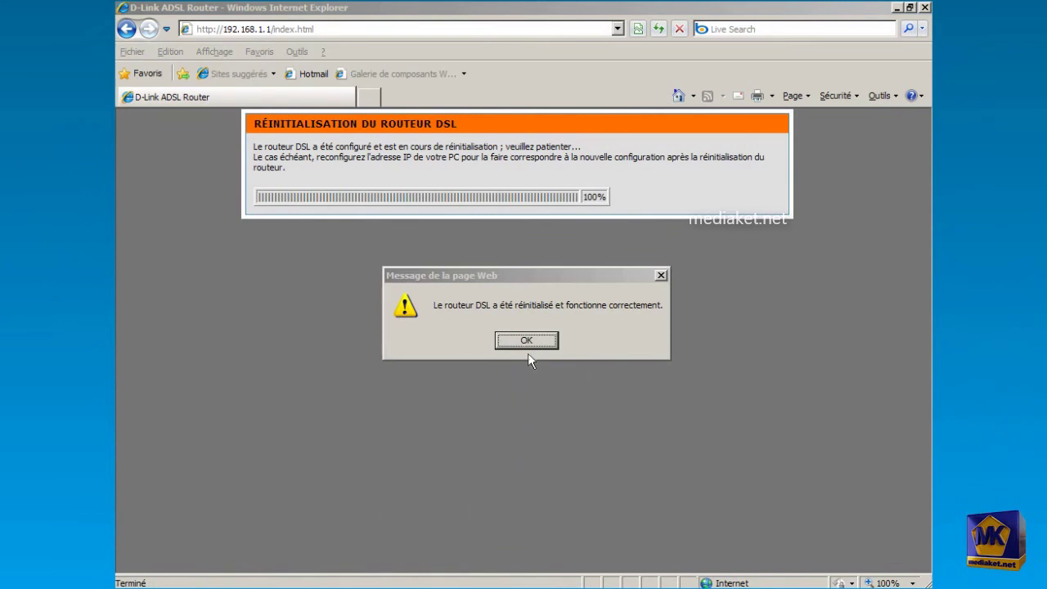
left_click(529, 343)
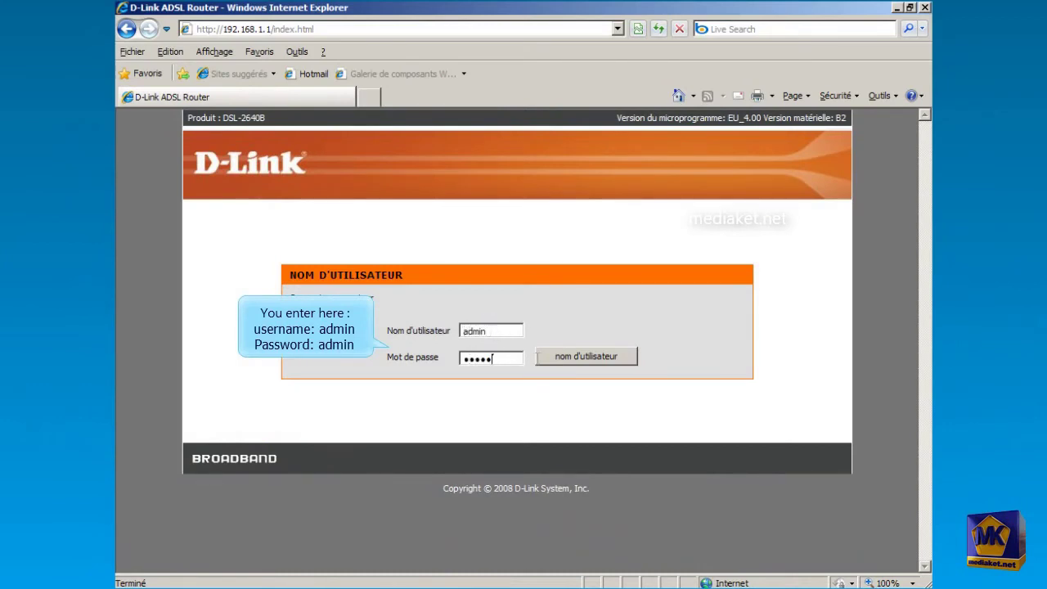
left_click(552, 364)
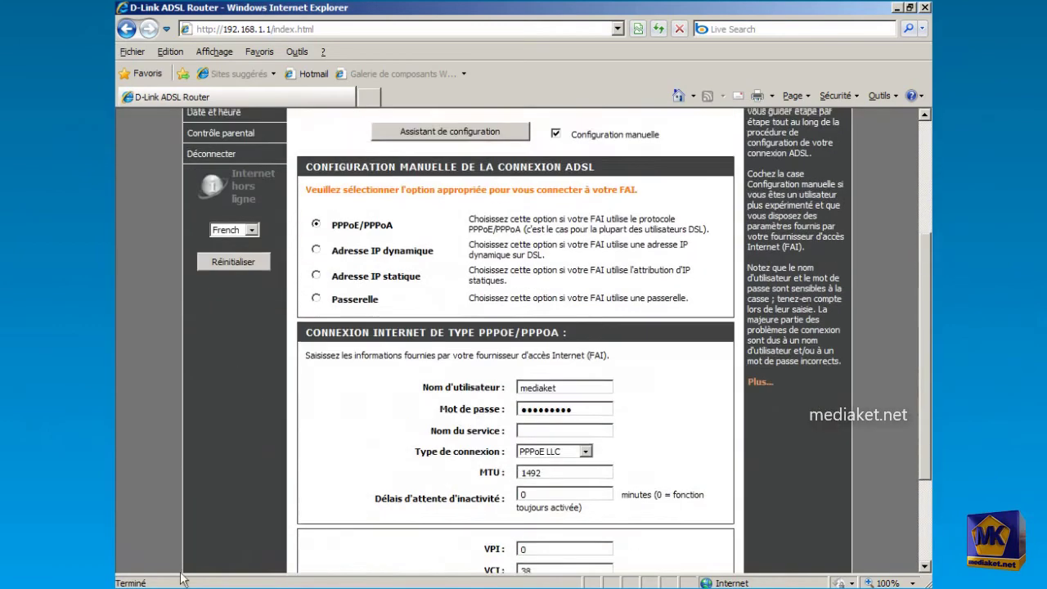
Start the wireless security setup and rename the network SSID to Mediaket_WL
scroll(201, 494, "up", 3)
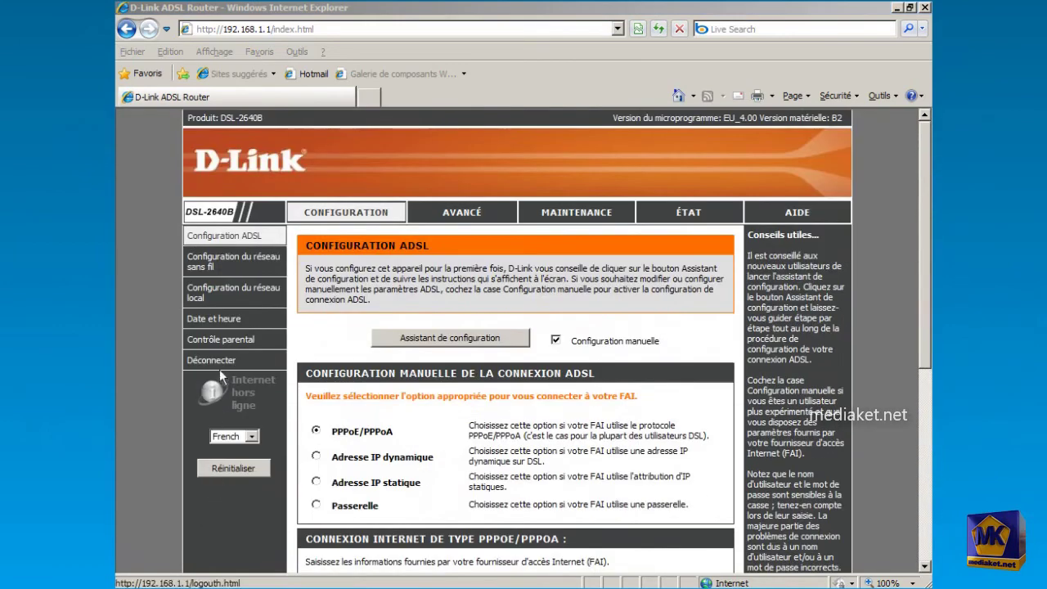
left_click(220, 265)
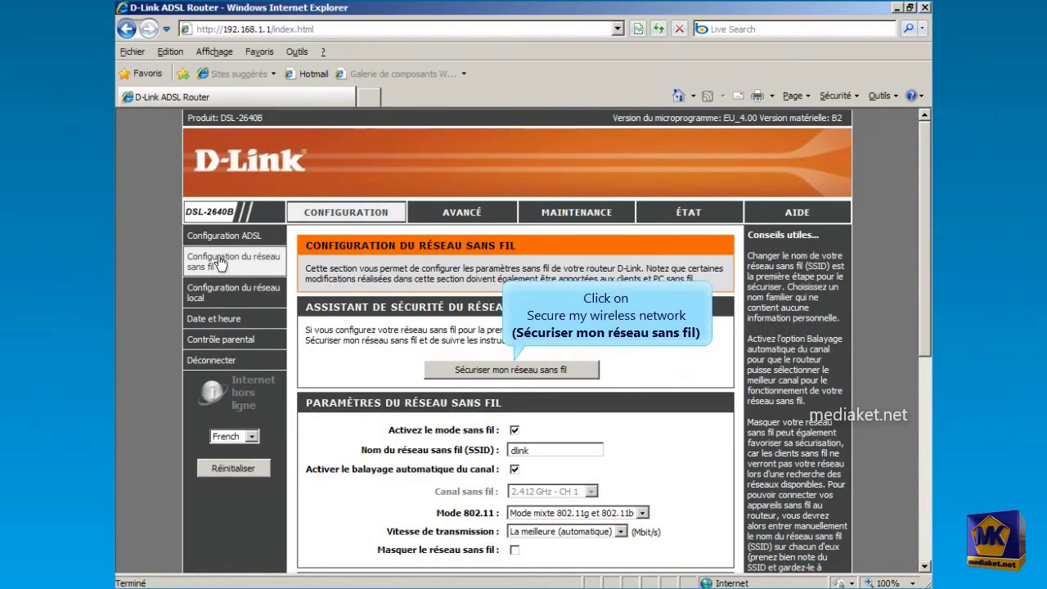
left_click(508, 372)
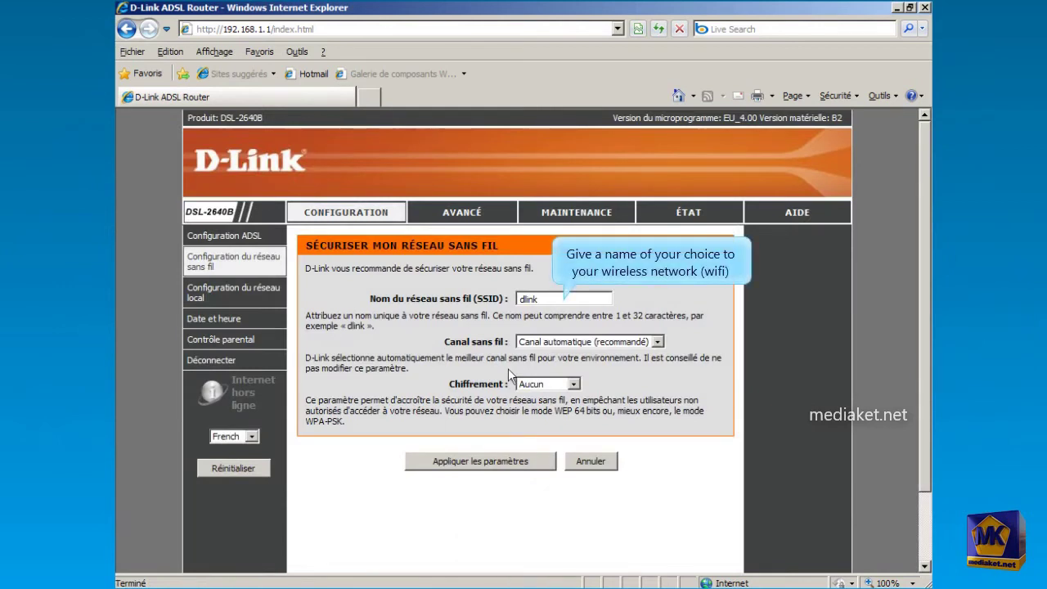
double_click(542, 302)
type("Mediaket_WL")
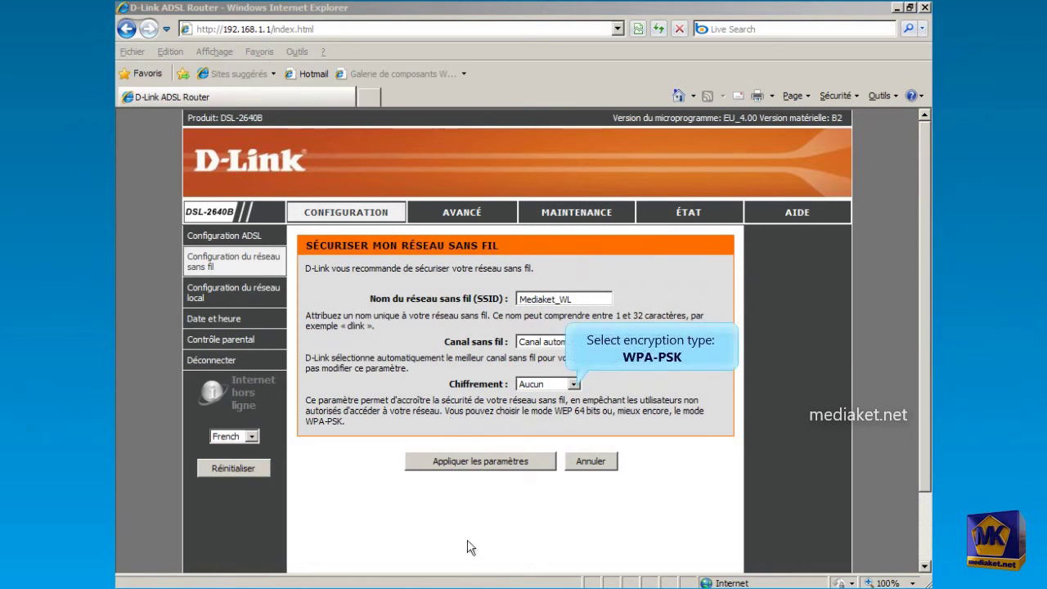
Choose WPA-PSK encryption and replace the example key with a new WPA key
left_click(573, 384)
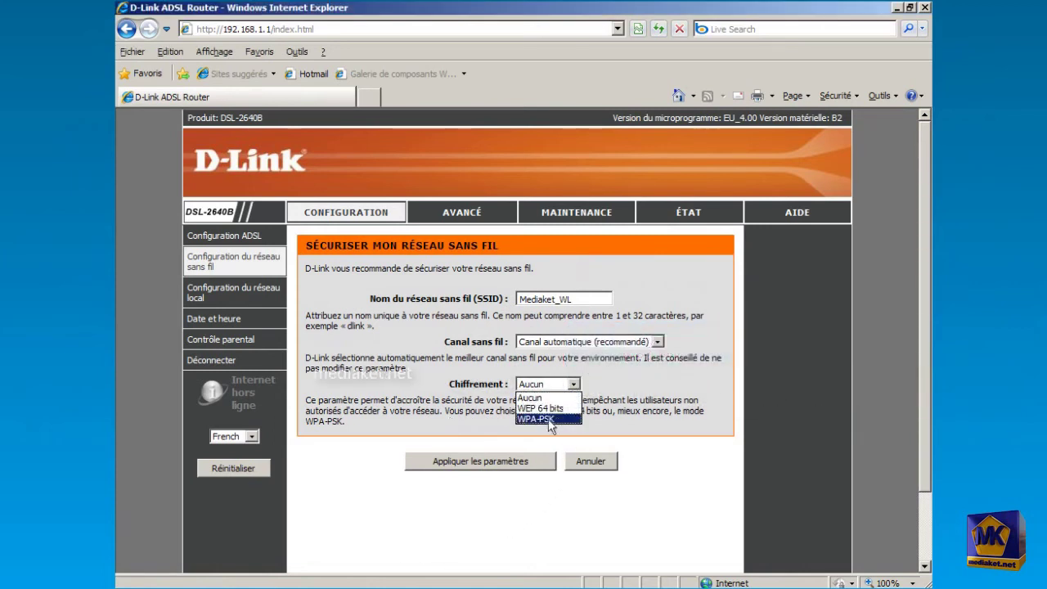
left_click(550, 420)
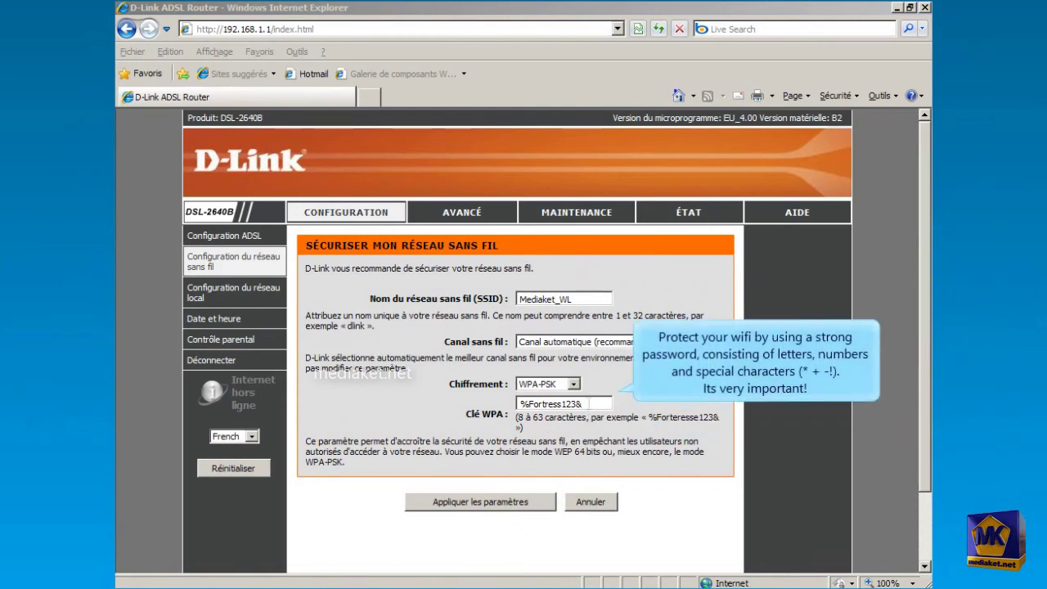
key("ctrl+a")
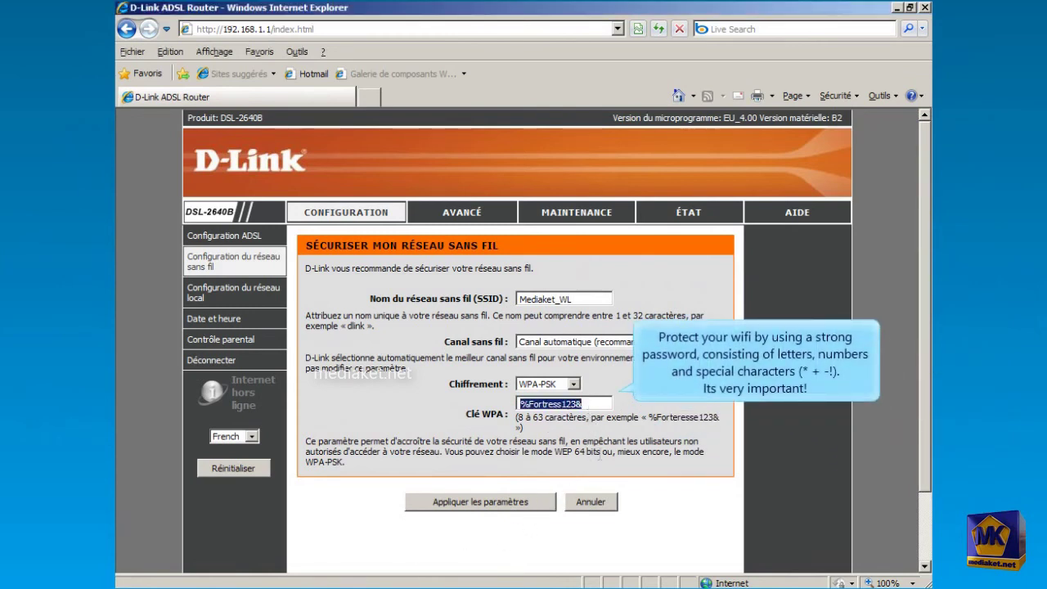
key("BackSpace")
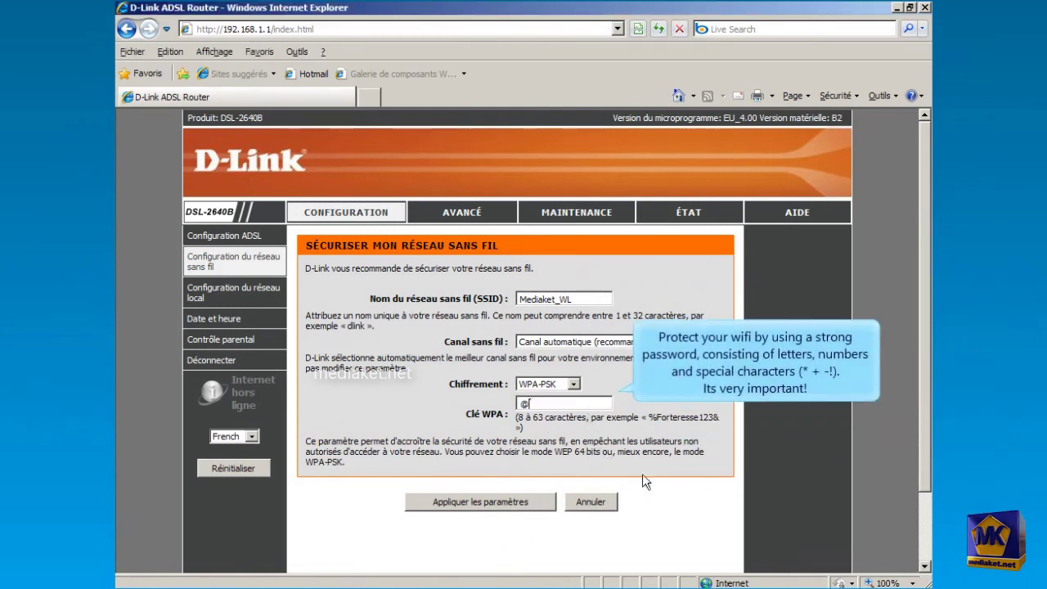
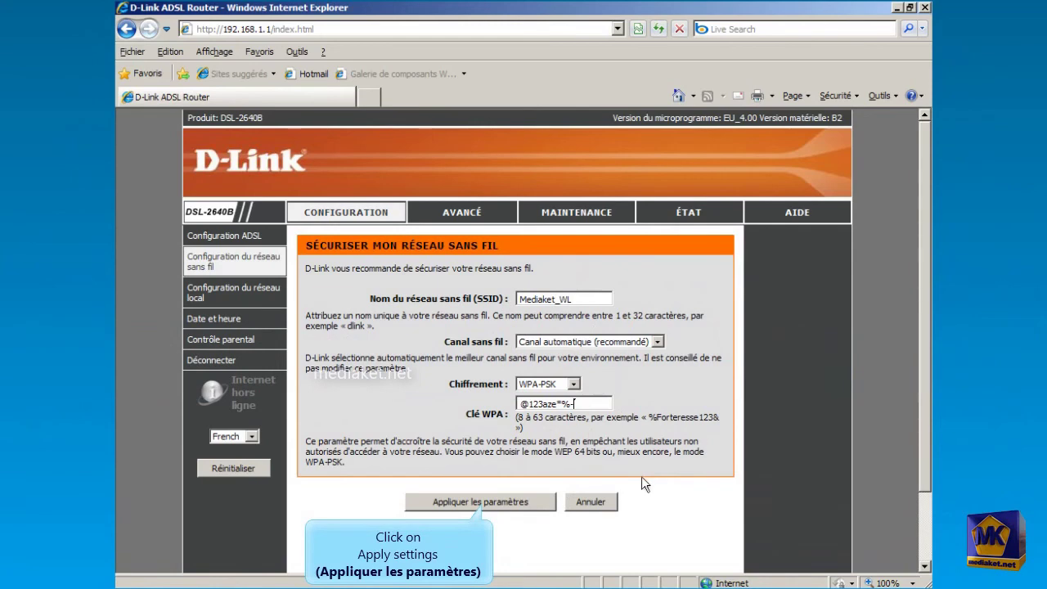
Apply the Mediaket_WL WPA-PSK wireless settings and dismiss the SSID and key summary popup
left_click(479, 502)
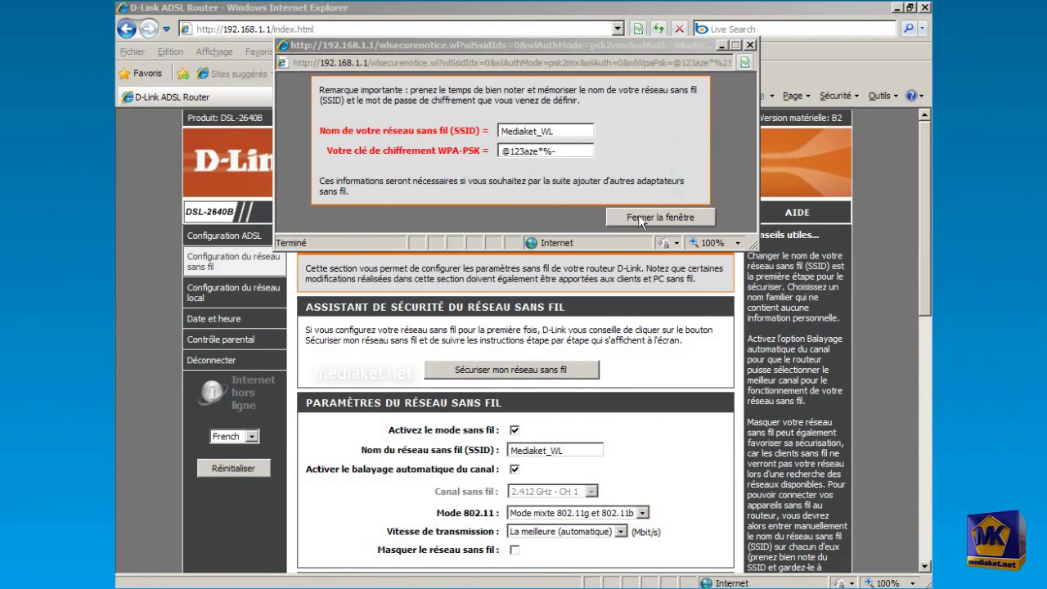
left_click(642, 217)
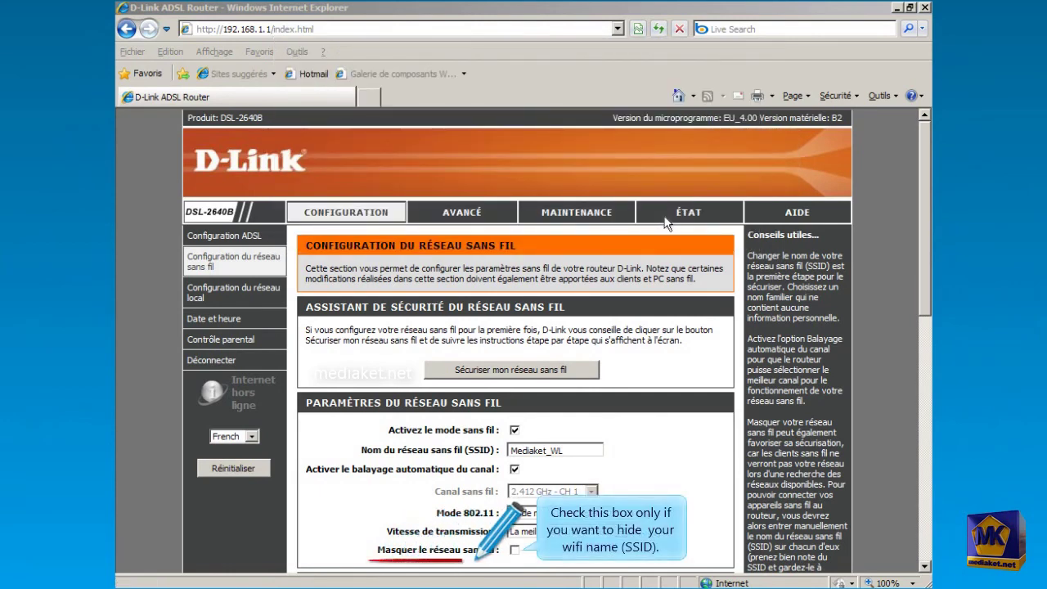